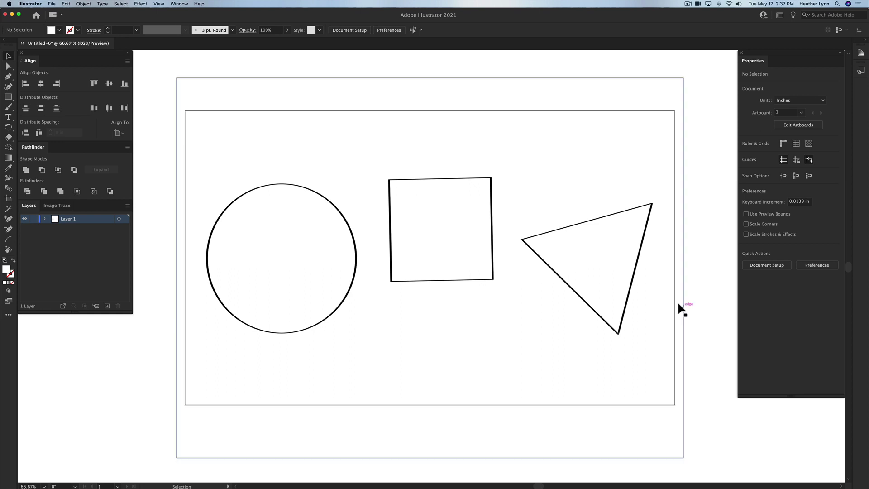
{"action": "left_click", "coordinate": [607, 271]}
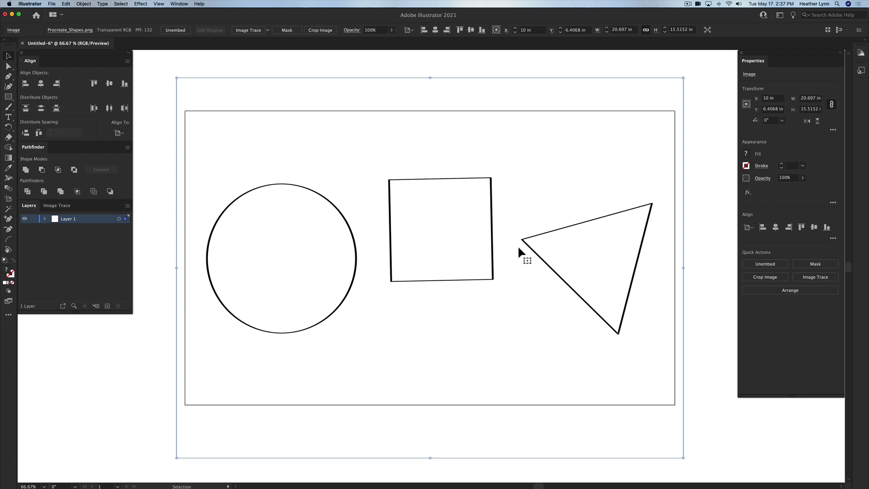
{"action": "scroll", "coordinate": [499, 250], "scroll_direction": "up", "scroll_amount": 15}
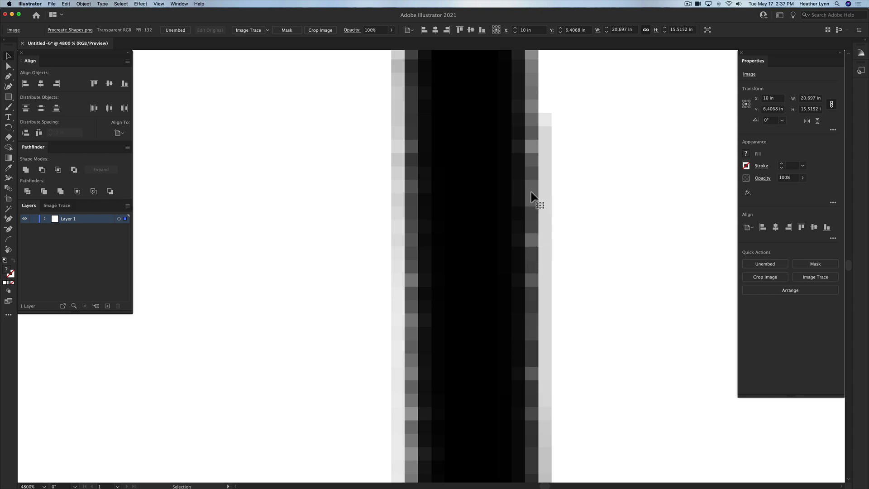
{"action": "scroll", "coordinate": [548, 206], "scroll_direction": "down", "scroll_amount": 2}
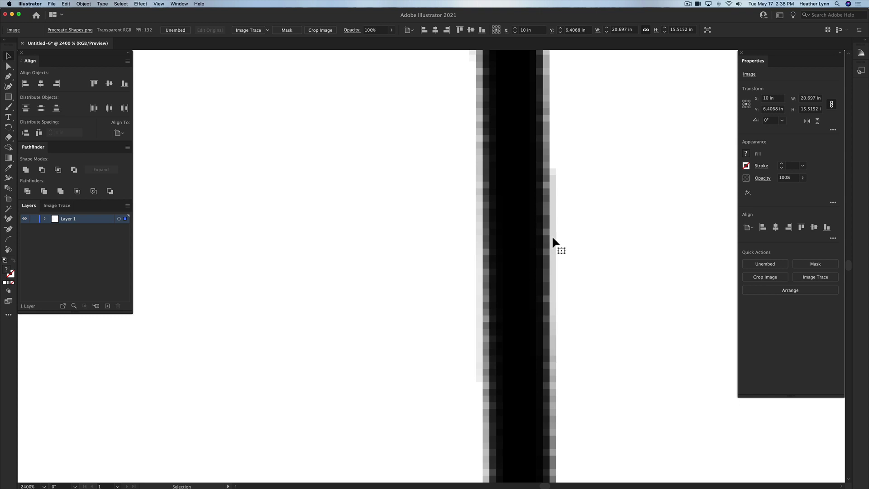
{"action": "scroll", "coordinate": [553, 239], "scroll_direction": "down", "scroll_amount": 10}
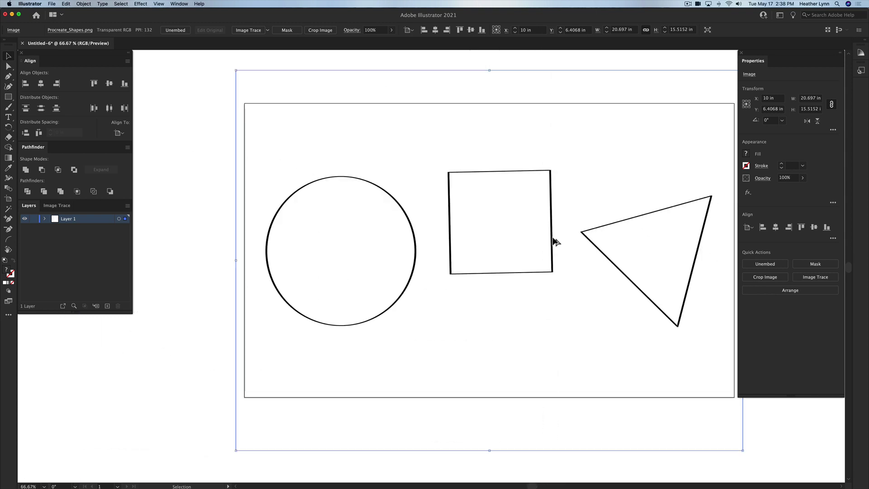
{"action": "scroll", "coordinate": [553, 238], "scroll_direction": "right", "scroll_amount": 5}
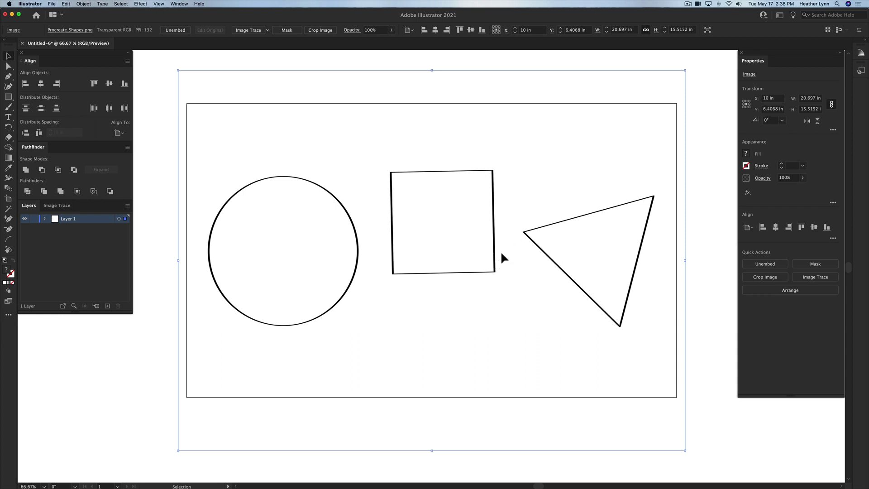
{"action": "left_click", "coordinate": [702, 236]}
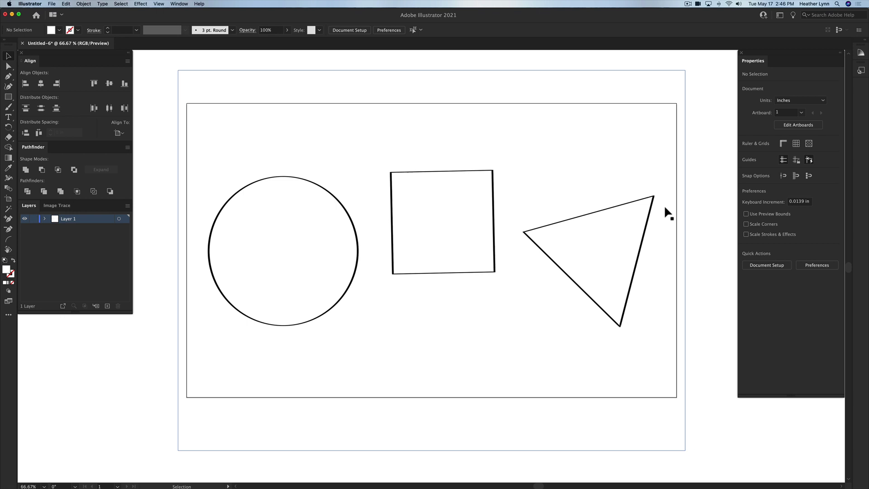
Step: Trace the shapes image into black-and-white vector paths and expand the tracing
{"action": "left_click", "coordinate": [501, 211]}
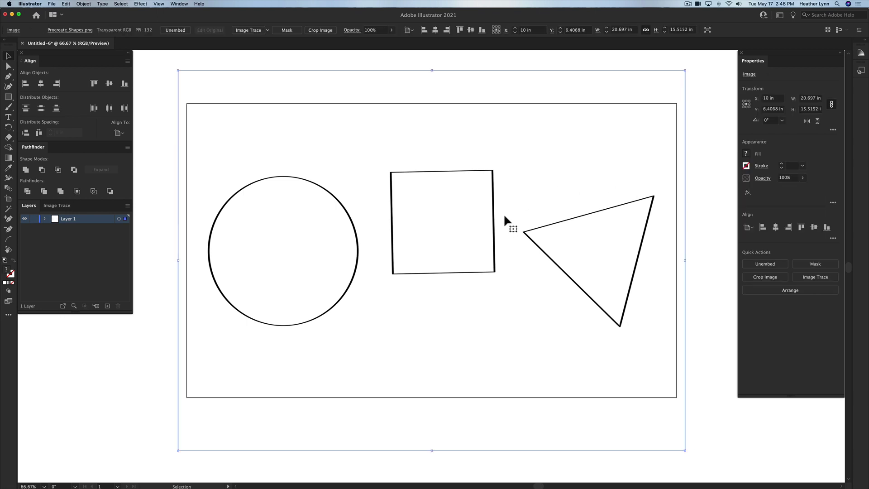
{"action": "left_click", "coordinate": [56, 206]}
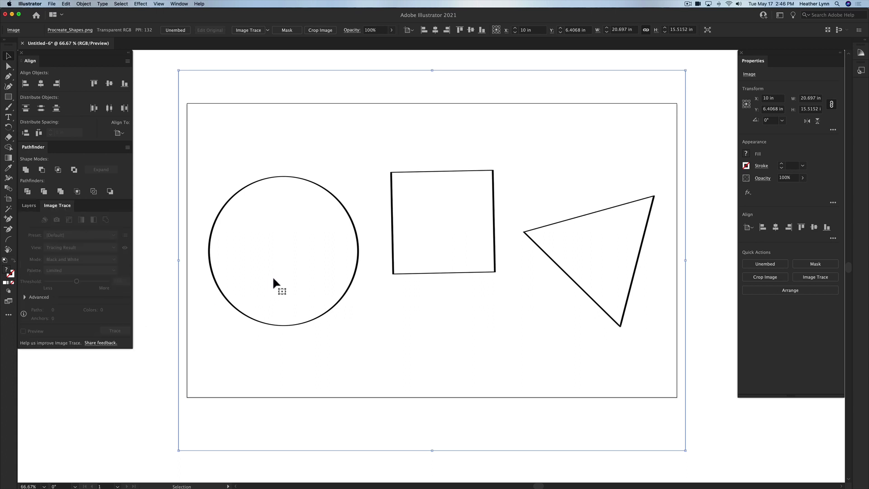
{"action": "left_click", "coordinate": [156, 306]}
{"action": "left_click", "coordinate": [251, 283]}
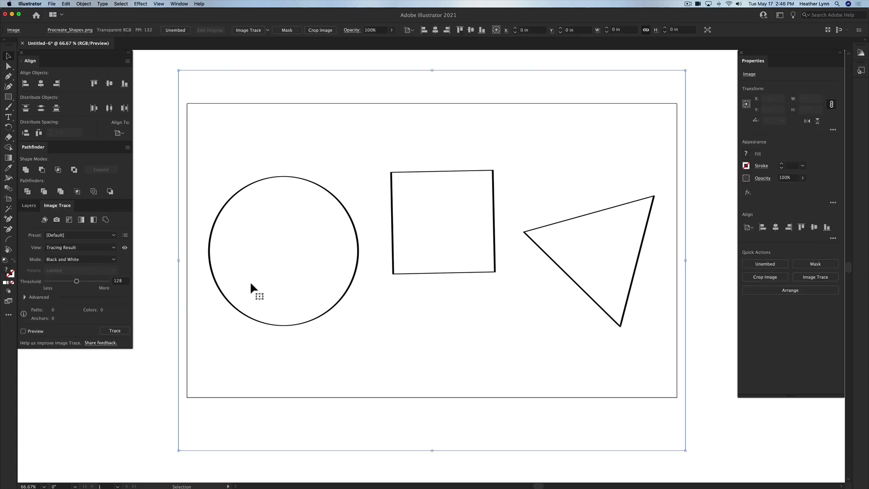
{"action": "left_click", "coordinate": [127, 332]}
{"action": "scroll", "coordinate": [181, 335], "scroll_direction": "down", "scroll_amount": 1}
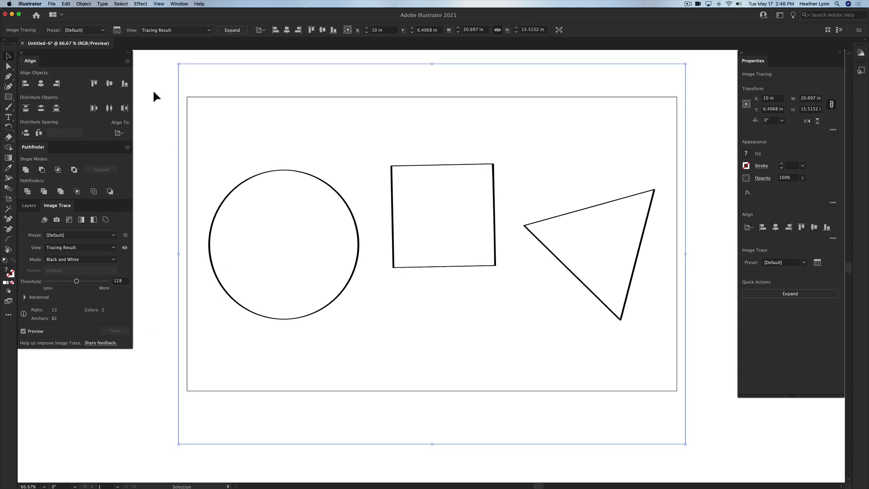
{"action": "left_click", "coordinate": [84, 4]}
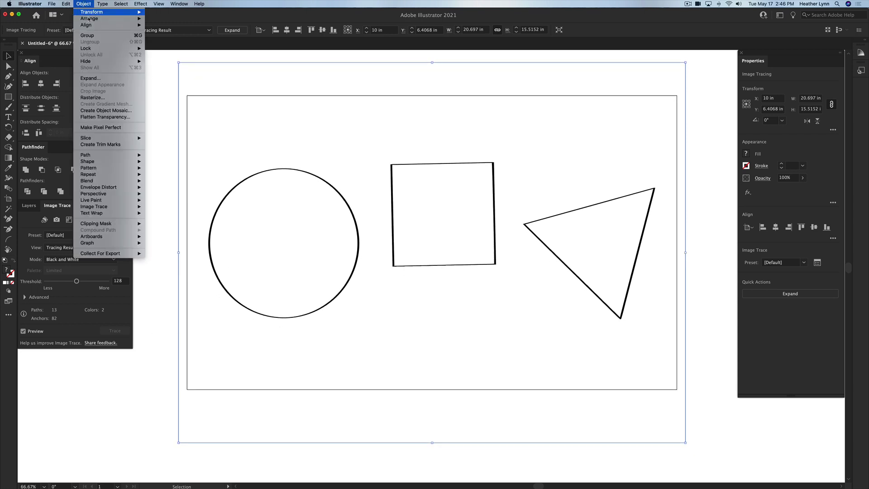
{"action": "left_click", "coordinate": [95, 79]}
{"action": "left_click", "coordinate": [470, 188]}
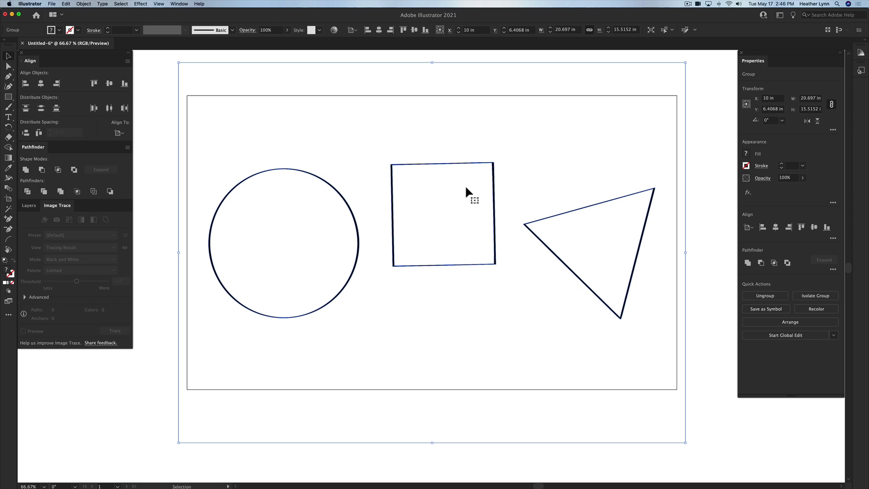
Step: Move the traced triangle slightly up and to the left
{"action": "key", "text": "y"}
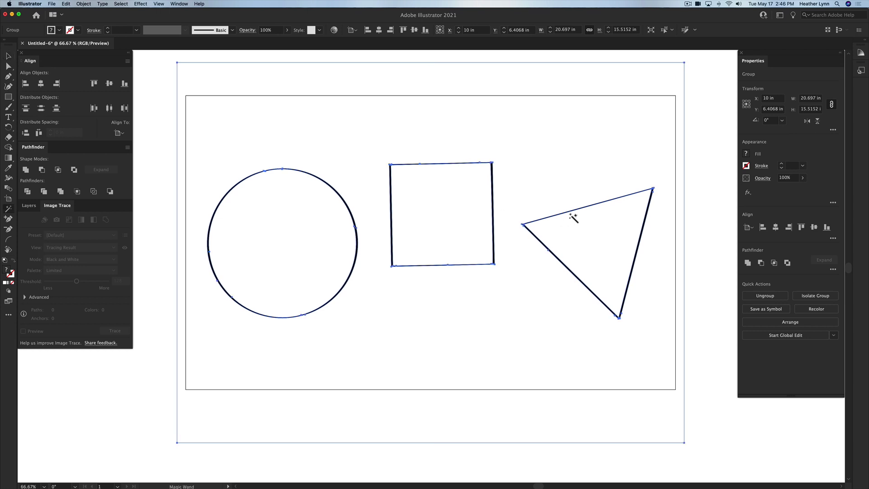
{"action": "left_click", "coordinate": [560, 216]}
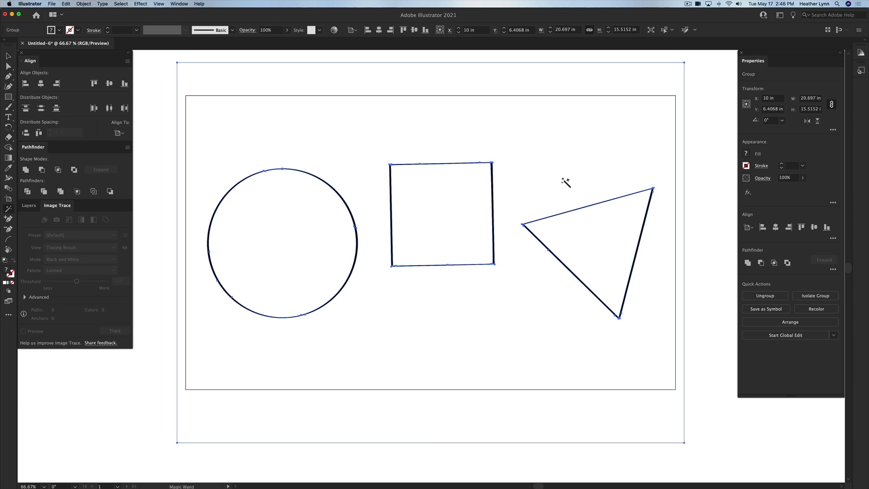
{"action": "left_click", "coordinate": [534, 153]}
{"action": "left_click", "coordinate": [533, 154]}
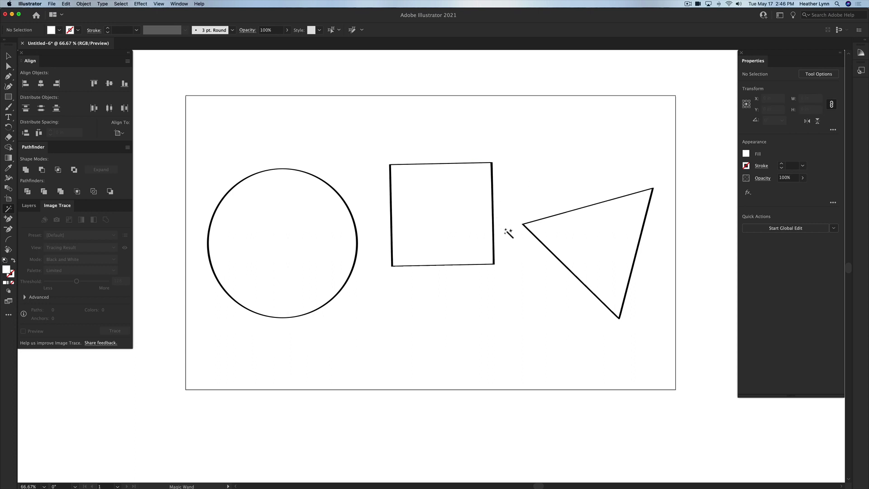
{"action": "key", "text": "v"}
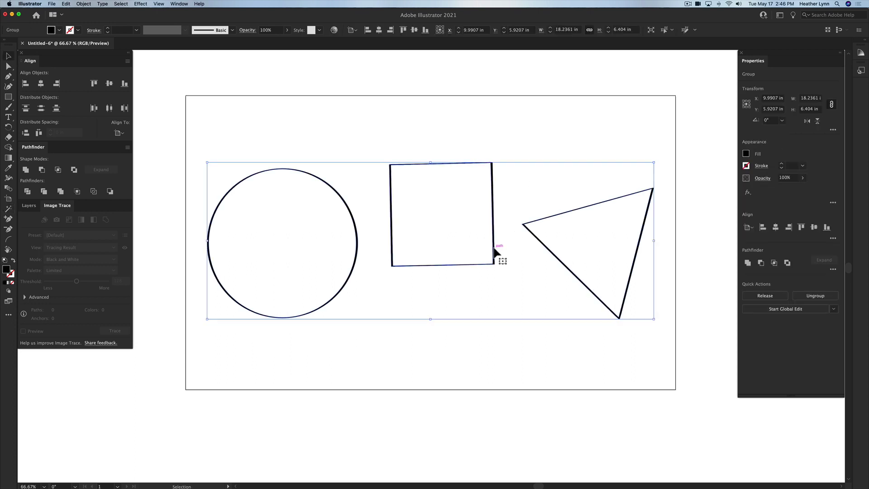
{"action": "key", "text": "super"}
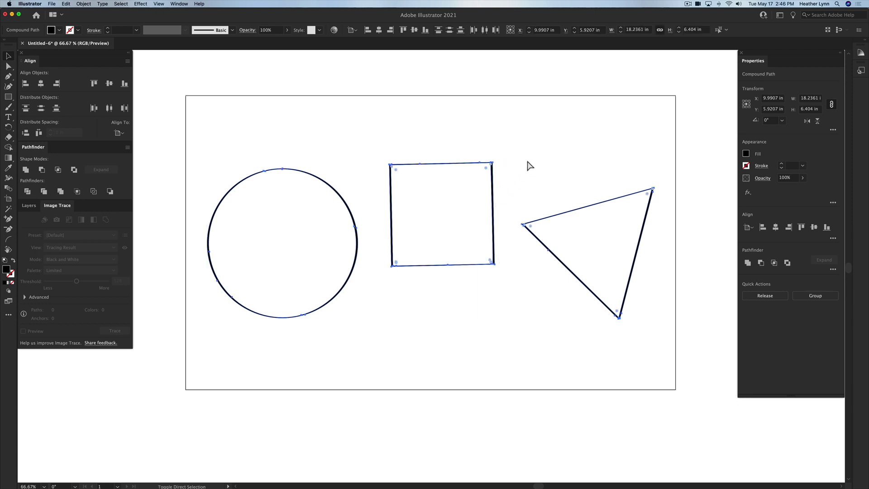
{"action": "left_click", "coordinate": [551, 222]}
{"action": "left_click_drag", "start_coordinate": [555, 230], "coordinate": [550, 198]}
{"action": "left_click", "coordinate": [559, 187]}
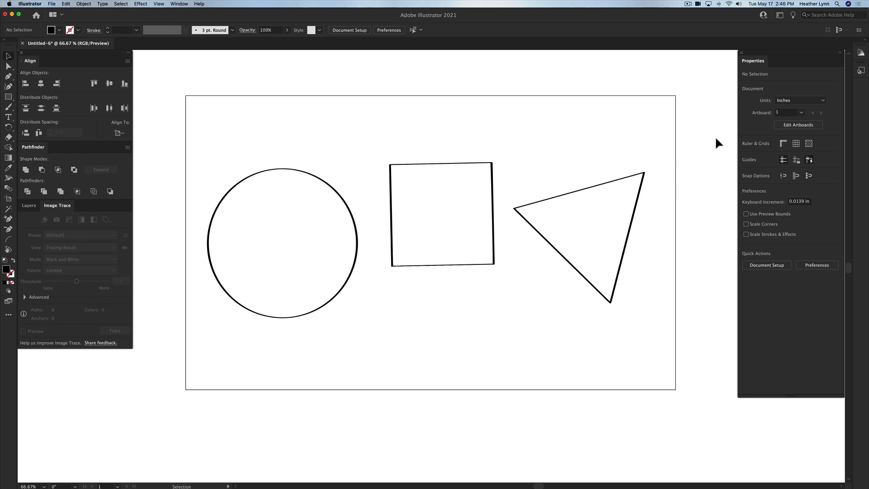
Step: Switch to Outline view and zoom in to inspect the doubled paths on the shapes
{"action": "key", "text": "super+y"}
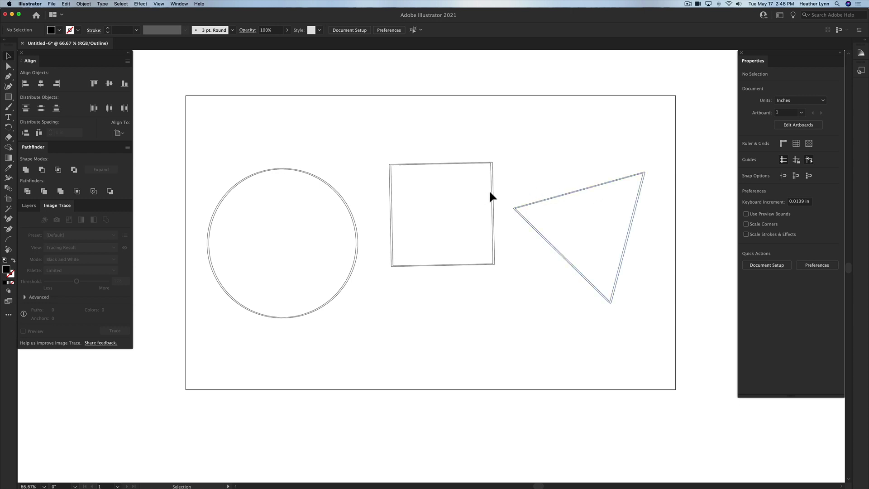
{"action": "scroll", "coordinate": [490, 191], "scroll_direction": "up", "scroll_amount": 1}
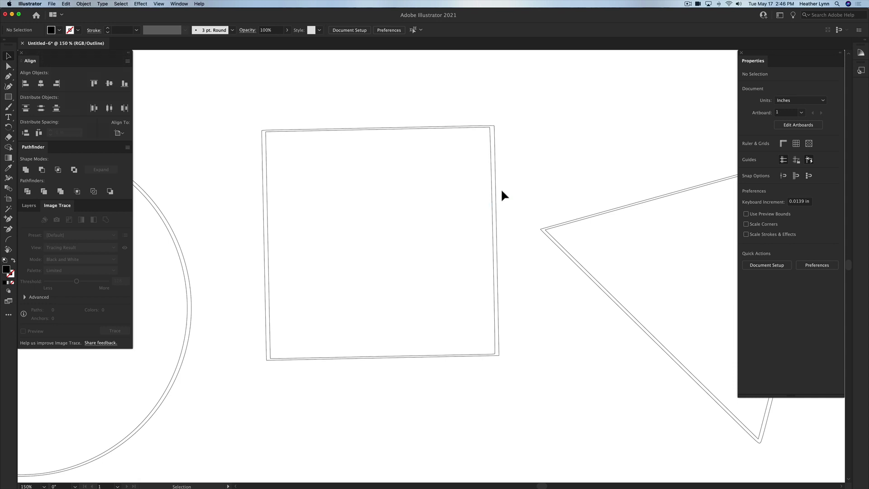
{"action": "scroll", "coordinate": [502, 190], "scroll_direction": "up", "scroll_amount": 1}
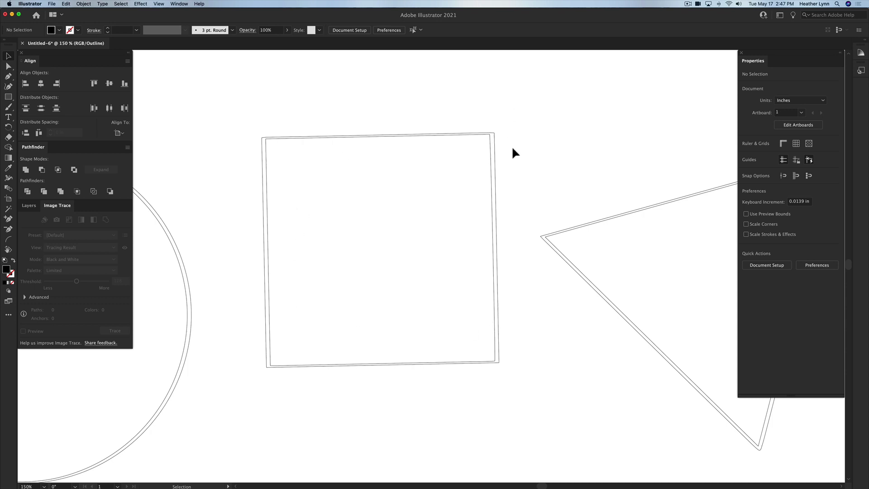
{"action": "scroll", "coordinate": [529, 284], "scroll_direction": "right", "scroll_amount": 1}
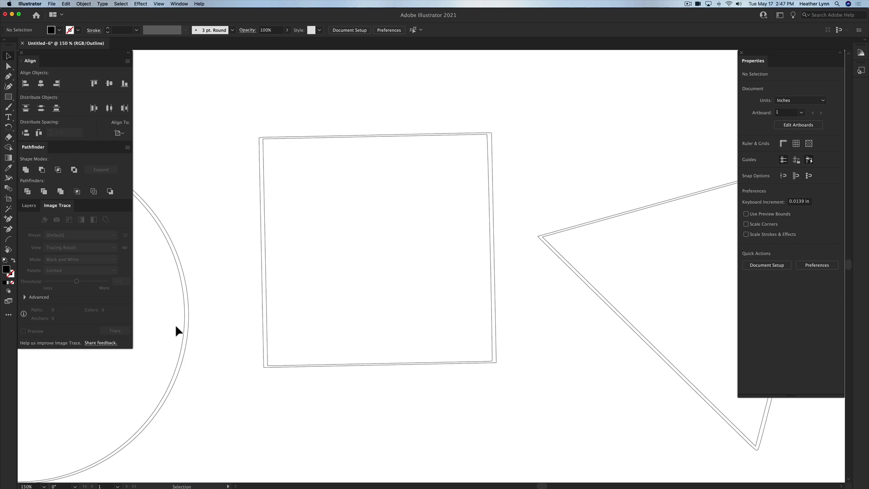
{"action": "scroll", "coordinate": [208, 316], "scroll_direction": "left", "scroll_amount": 10}
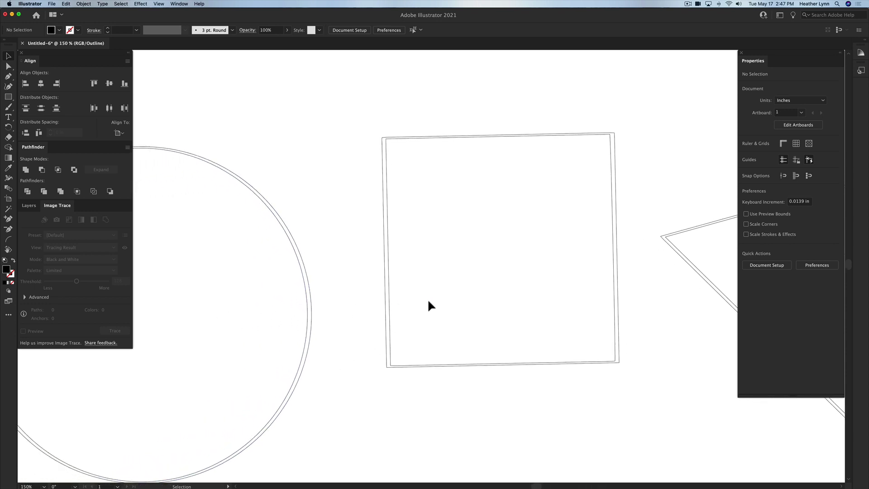
{"action": "scroll", "coordinate": [428, 301], "scroll_direction": "down", "scroll_amount": 5}
{"action": "scroll", "coordinate": [428, 301], "scroll_direction": "right", "scroll_amount": 4}
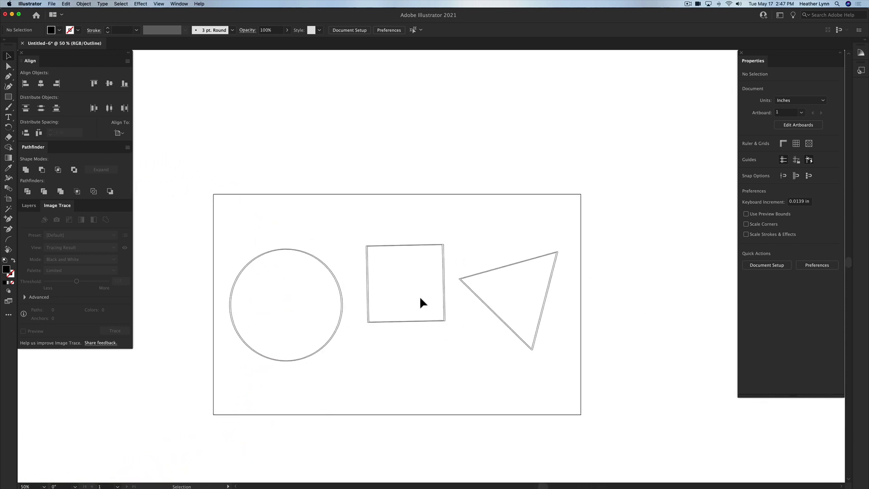
{"action": "scroll", "coordinate": [460, 280], "scroll_direction": "up", "scroll_amount": 7}
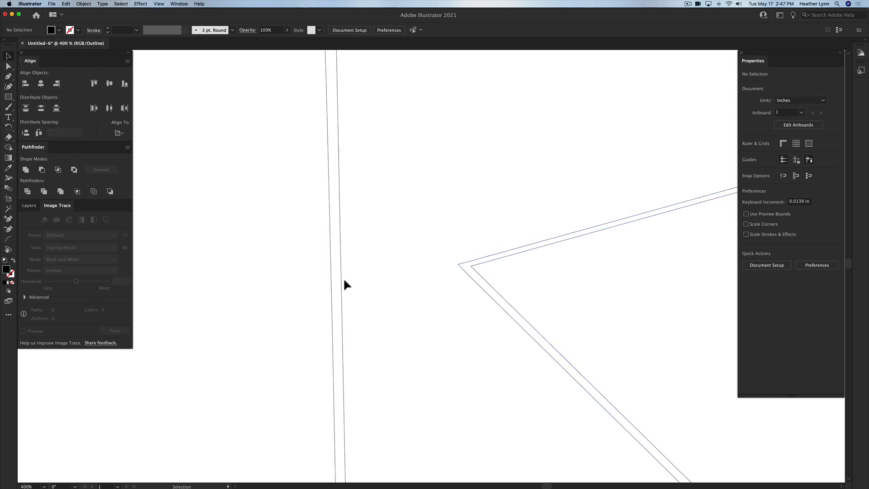
Step: Zoom back out to 100% and pick the Direct Selection tool
{"action": "key", "text": "super+minus"}
{"action": "key", "text": "super+minus"}
{"action": "key", "text": "super+minus"}
{"action": "key", "text": "super+minus"}
{"action": "key", "text": "super+minus"}
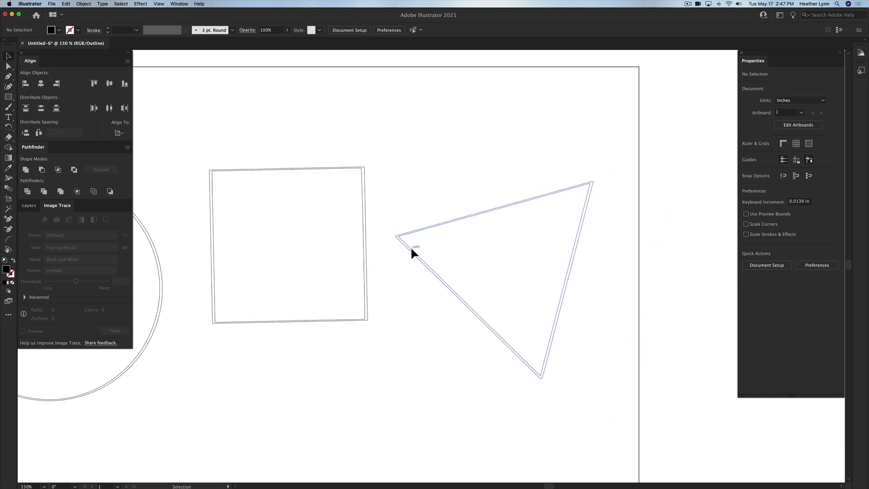
{"action": "scroll", "coordinate": [411, 250], "scroll_direction": "left", "scroll_amount": 3}
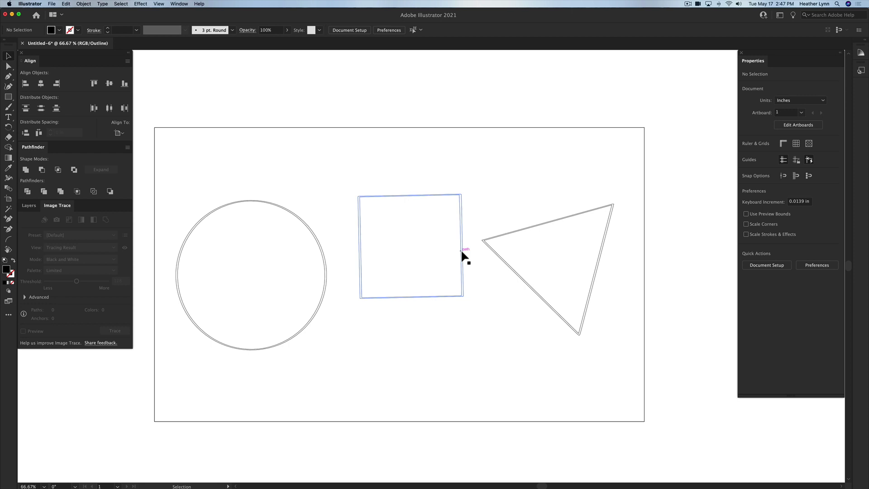
{"action": "scroll", "coordinate": [461, 250], "scroll_direction": "up", "scroll_amount": 2}
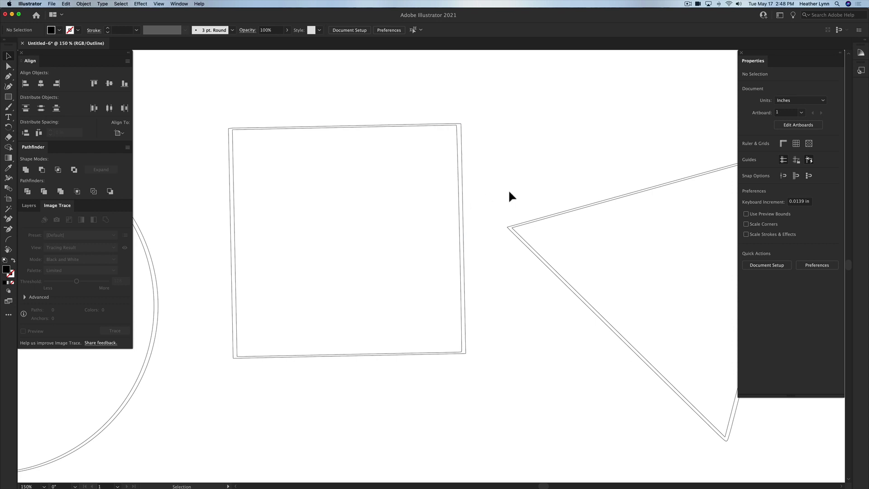
{"action": "key", "text": "super+1"}
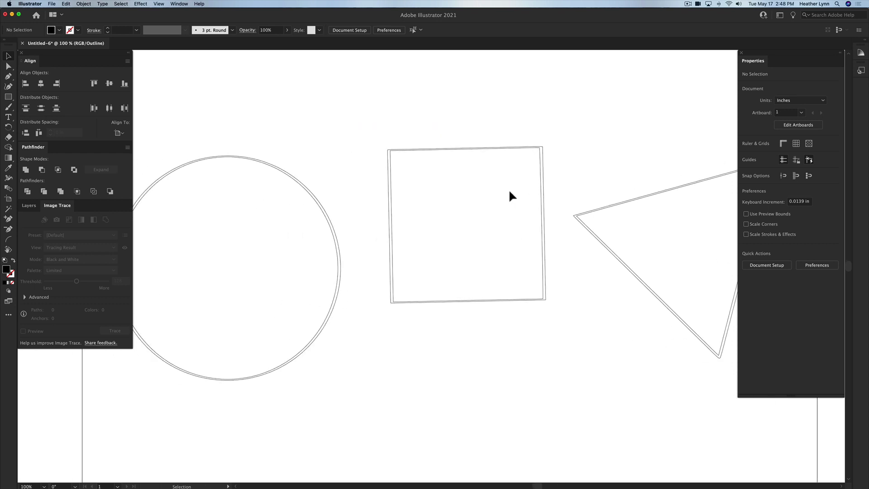
{"action": "key", "text": "a"}
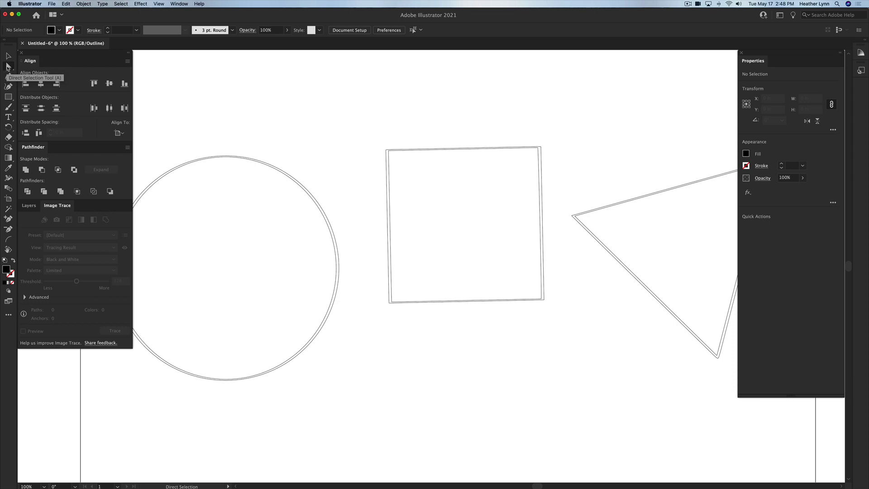
Step: Delete the circle's duplicate outer outline and the square's duplicate inner outline
{"action": "scroll", "coordinate": [328, 199], "scroll_direction": "left", "scroll_amount": 2}
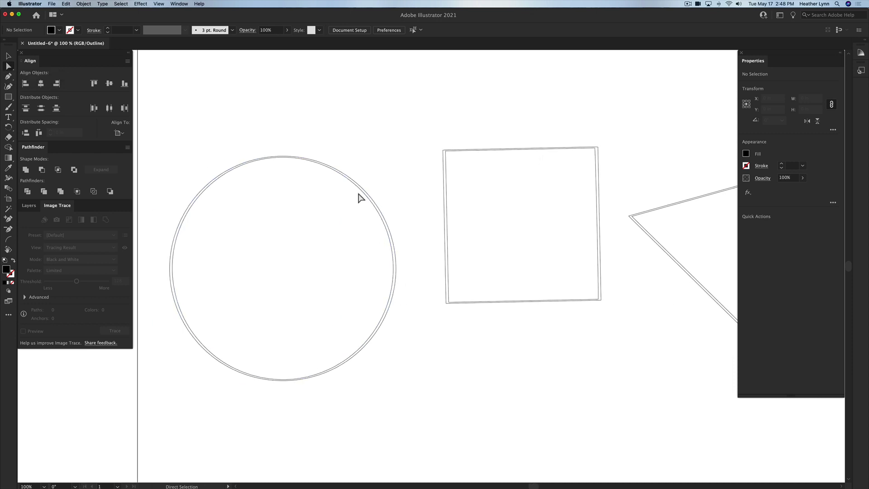
{"action": "scroll", "coordinate": [362, 197], "scroll_direction": "up", "scroll_amount": 3, "text": "alt"}
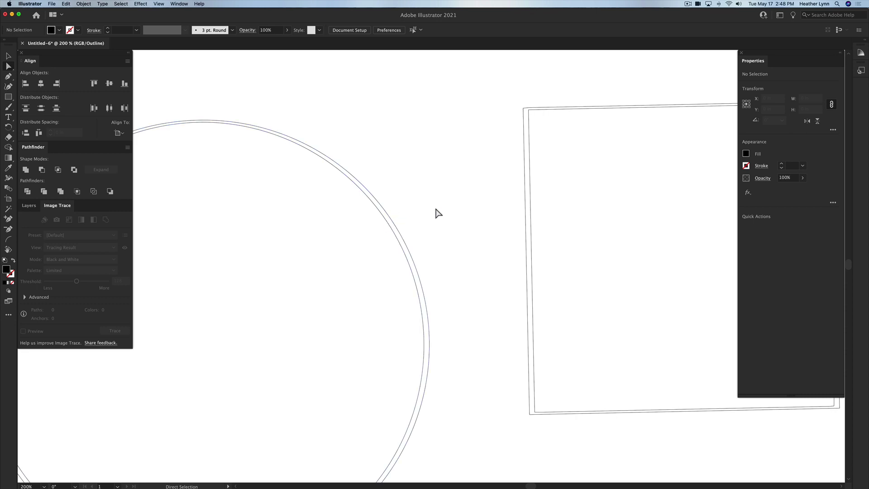
{"action": "left_click", "coordinate": [379, 210]}
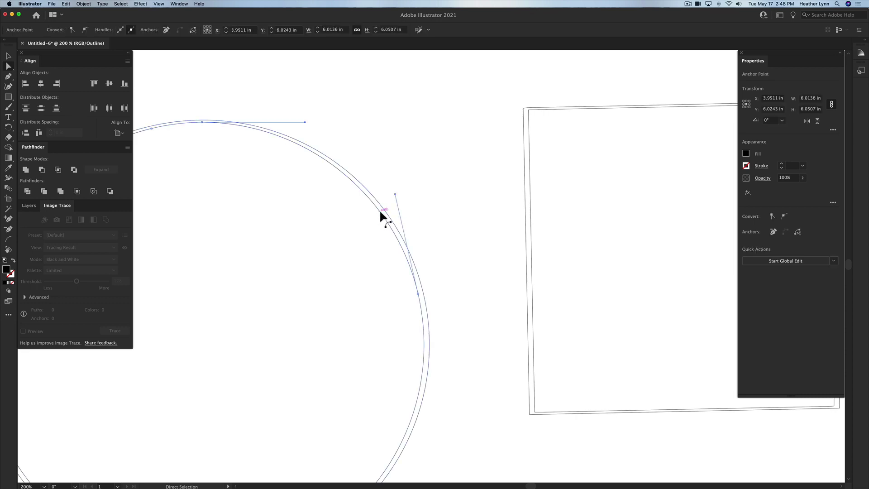
{"action": "key", "text": "Delete"}
{"action": "scroll", "coordinate": [470, 212], "scroll_direction": "down", "scroll_amount": 2}
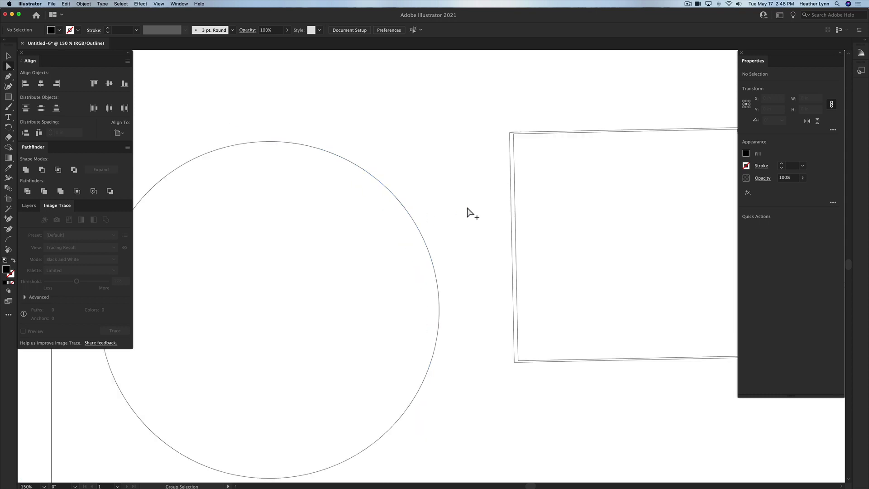
{"action": "scroll", "coordinate": [470, 212], "scroll_direction": "down", "scroll_amount": 1}
{"action": "scroll", "coordinate": [488, 208], "scroll_direction": "up", "scroll_amount": 4}
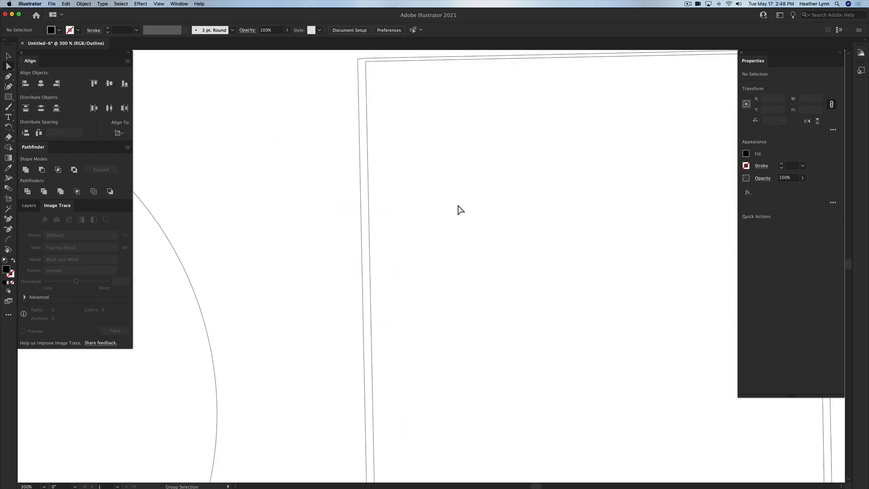
{"action": "left_click", "coordinate": [368, 202]}
{"action": "key", "text": "Delete"}
{"action": "key", "text": "Delete"}
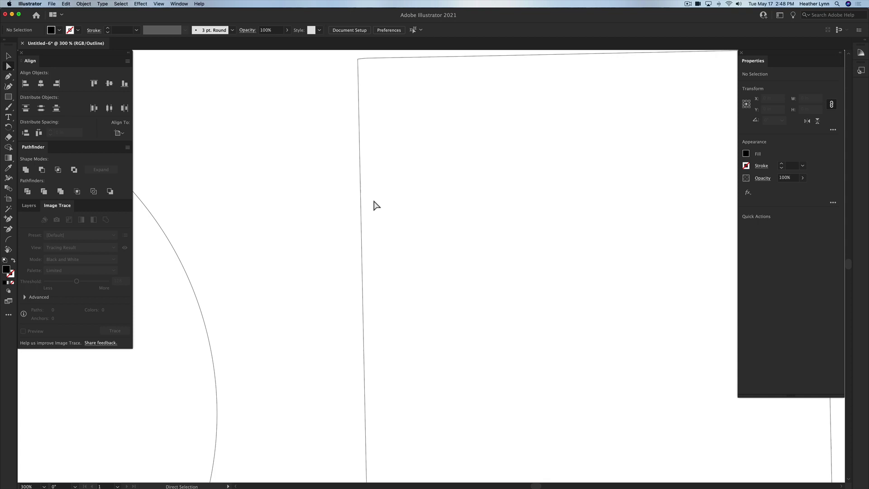
Step: Select the triangle's extra inner outline, then deselect it
{"action": "scroll", "coordinate": [496, 211], "scroll_direction": "down", "scroll_amount": 2}
{"action": "scroll", "coordinate": [496, 212], "scroll_direction": "right", "scroll_amount": 5}
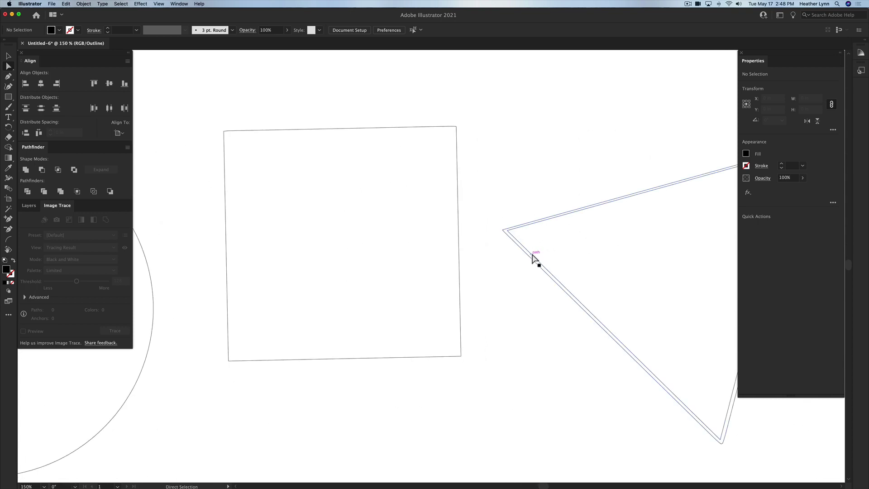
{"action": "left_click", "coordinate": [533, 255]}
{"action": "left_click", "coordinate": [538, 260]}
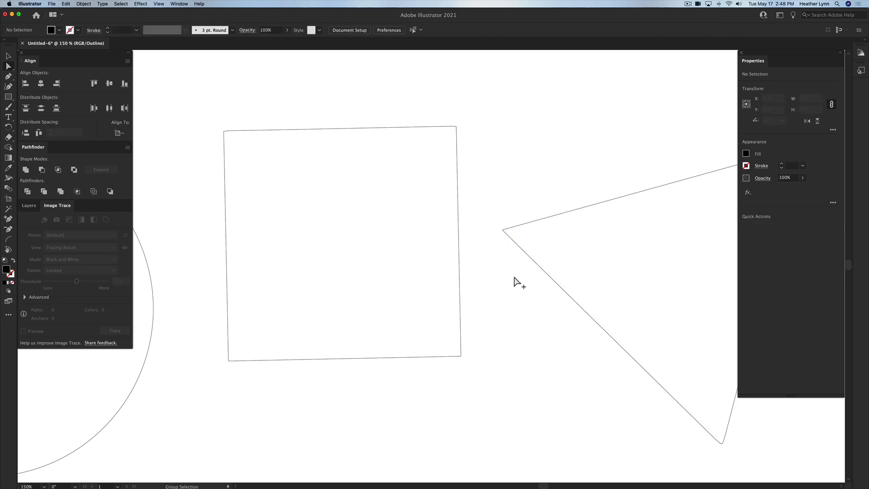
{"action": "scroll", "coordinate": [516, 281], "scroll_direction": "down", "scroll_amount": 1}
{"action": "scroll", "coordinate": [516, 281], "scroll_direction": "left", "scroll_amount": 2}
{"action": "scroll", "coordinate": [516, 282], "scroll_direction": "down", "scroll_amount": 1}
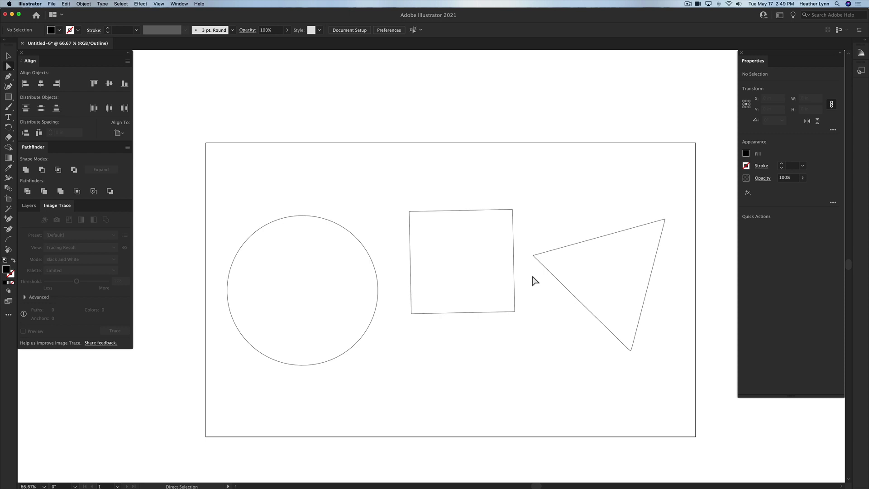
Step: Back in Preview, swap the shapes' black fill to a red 1 pt stroke with no fill
{"action": "key", "text": "super+y"}
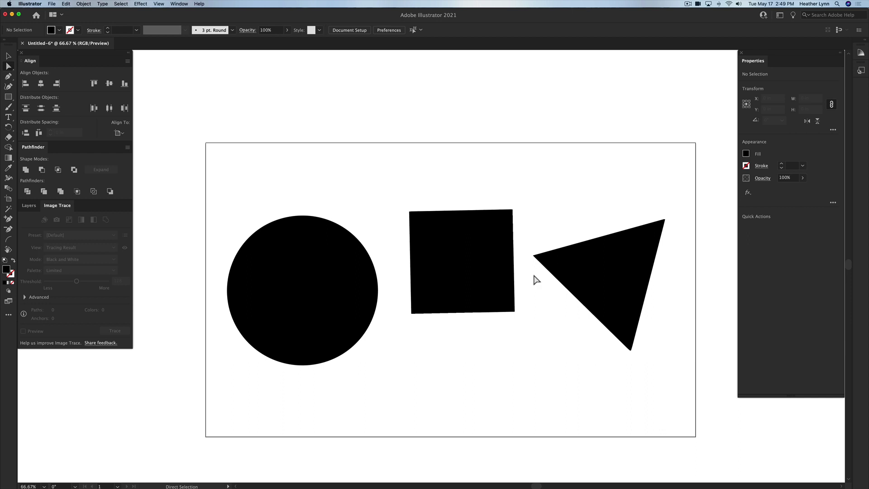
{"action": "key", "text": "v"}
{"action": "left_click_drag", "start_coordinate": [681, 352], "coordinate": [217, 221]}
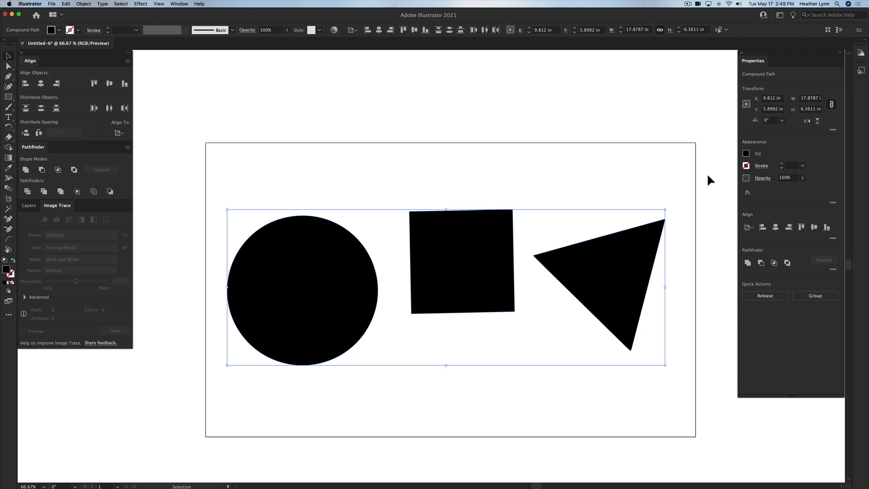
{"action": "key", "text": "shift+x"}
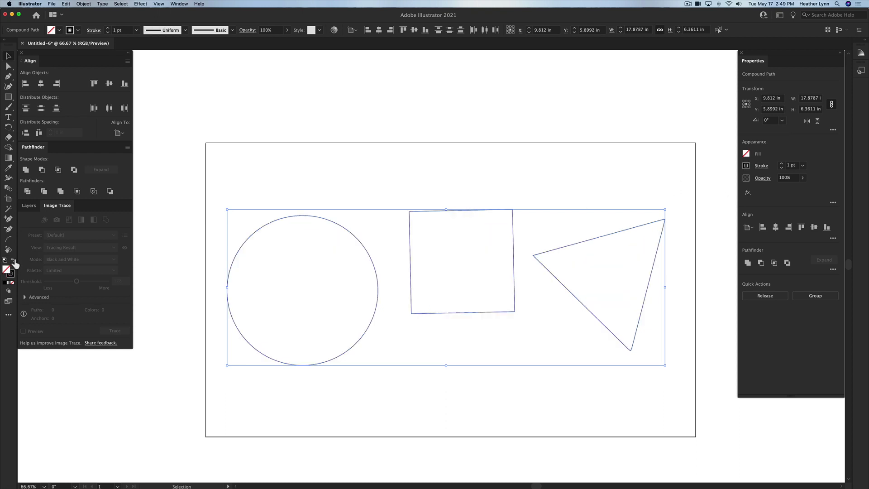
{"action": "left_click", "coordinate": [744, 163]}
{"action": "left_click", "coordinate": [677, 197]}
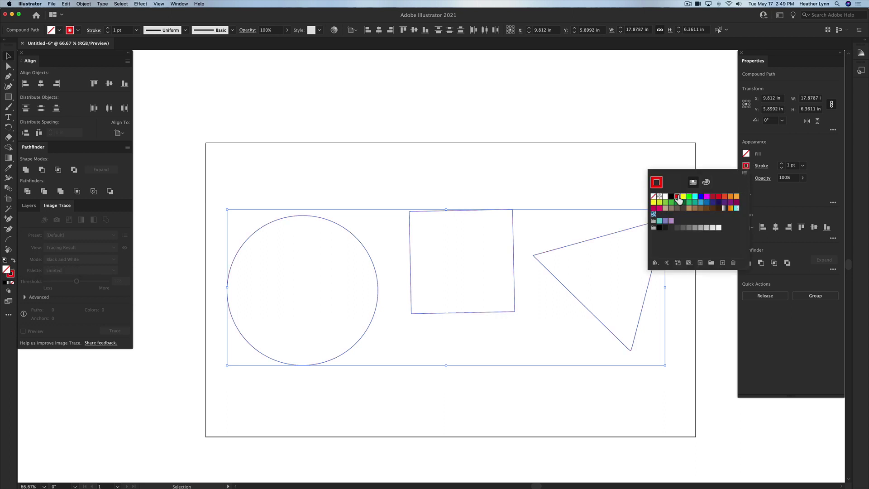
{"action": "left_click", "coordinate": [607, 143]}
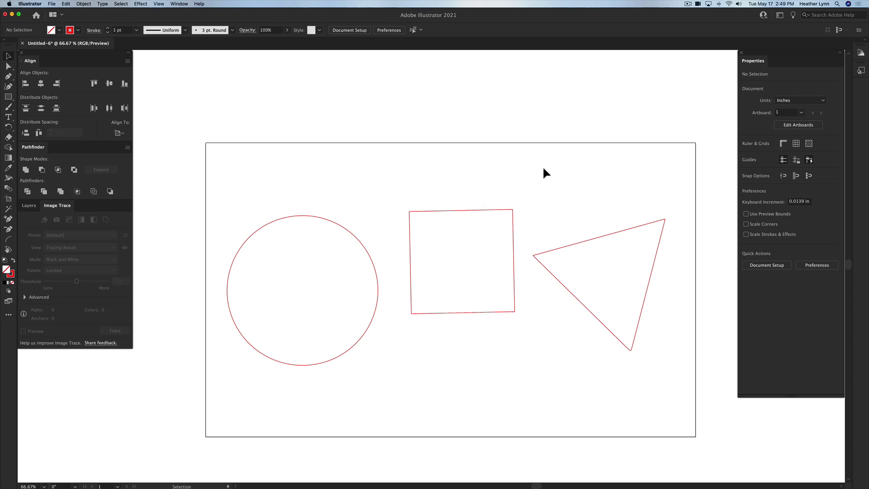
{"action": "scroll", "coordinate": [543, 165], "scroll_direction": "down", "scroll_amount": 2}
{"action": "scroll", "coordinate": [543, 166], "scroll_direction": "right", "scroll_amount": 1}
{"action": "scroll", "coordinate": [545, 169], "scroll_direction": "down", "scroll_amount": 3}
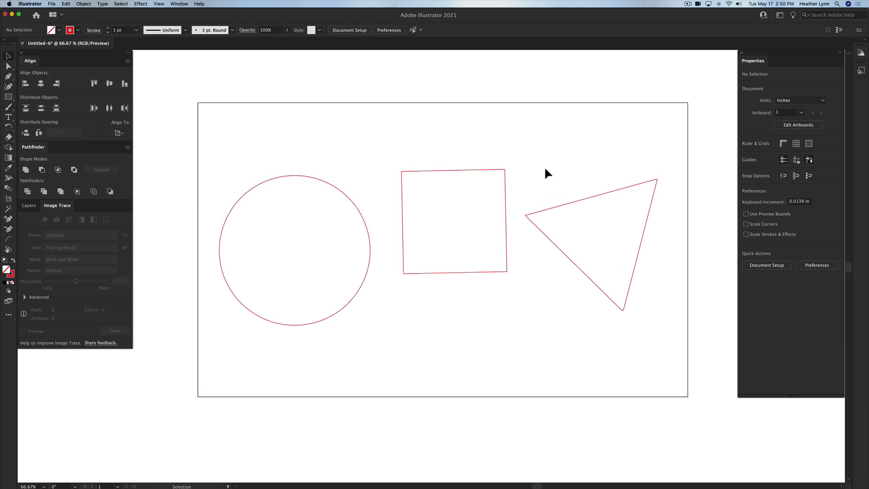
{"action": "scroll", "coordinate": [544, 169], "scroll_direction": "right", "scroll_amount": 1}
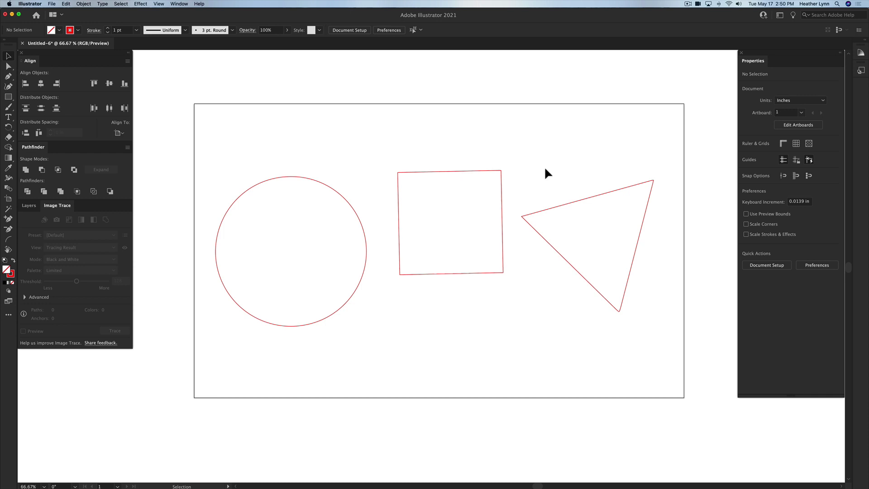